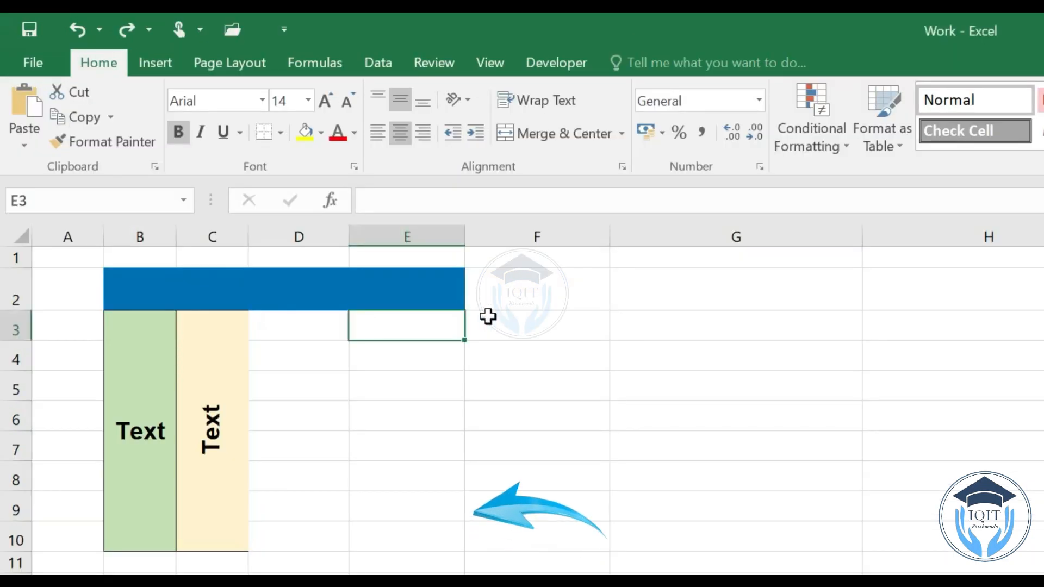
Step: Merge and center cells E3:E10, and enter "Text" in the merged cell
left_click_drag(461, 340, 436, 544)
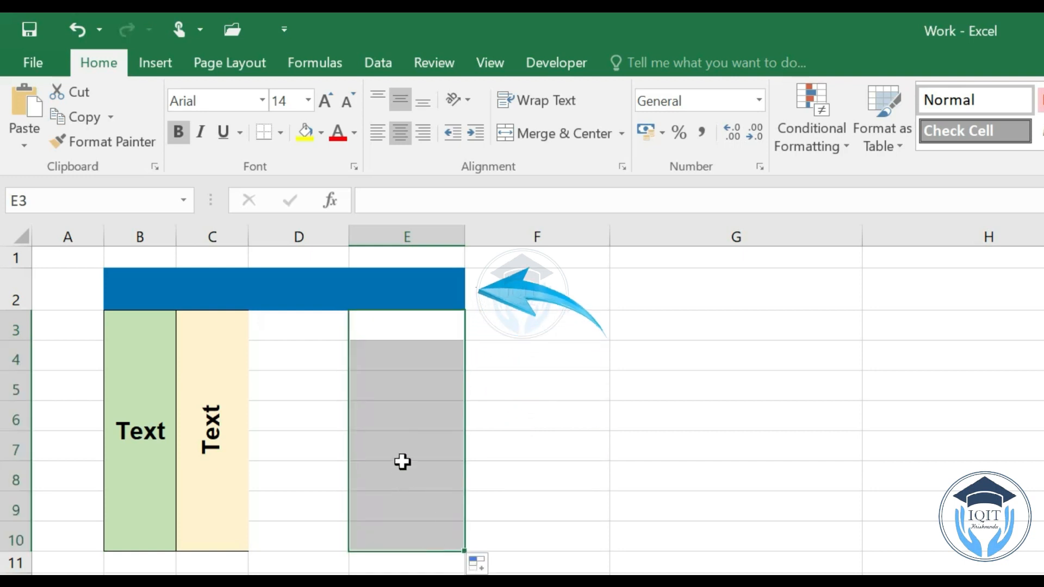
left_click(564, 134)
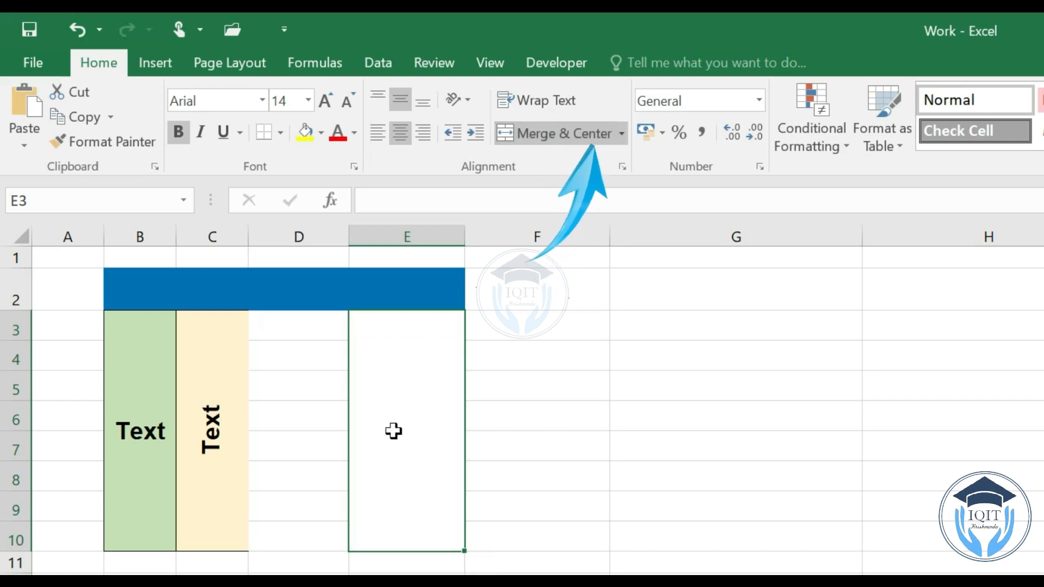
double_click(411, 417)
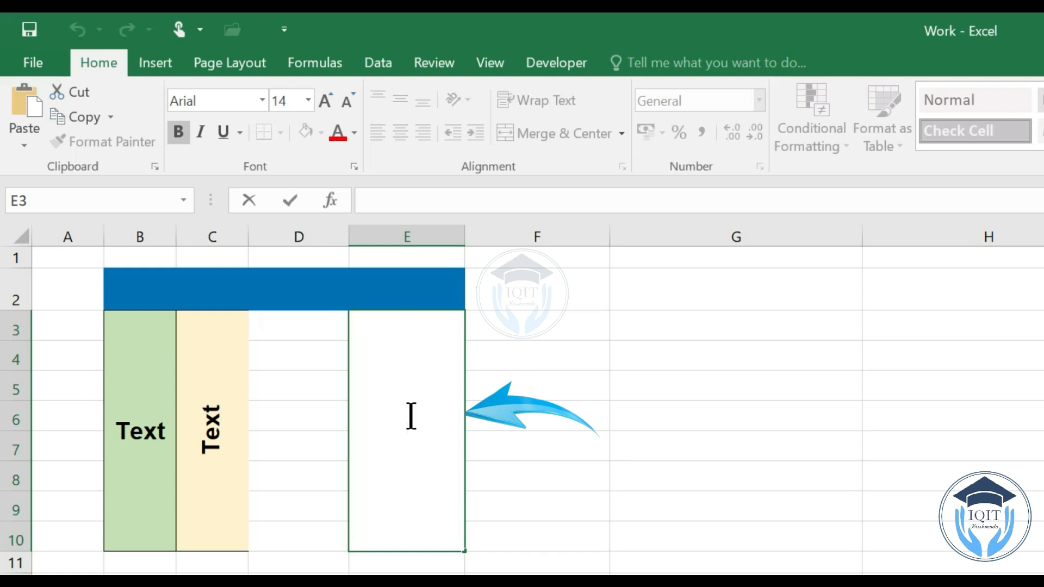
type("Text")
left_click(443, 280)
left_click(420, 383)
left_click(420, 383)
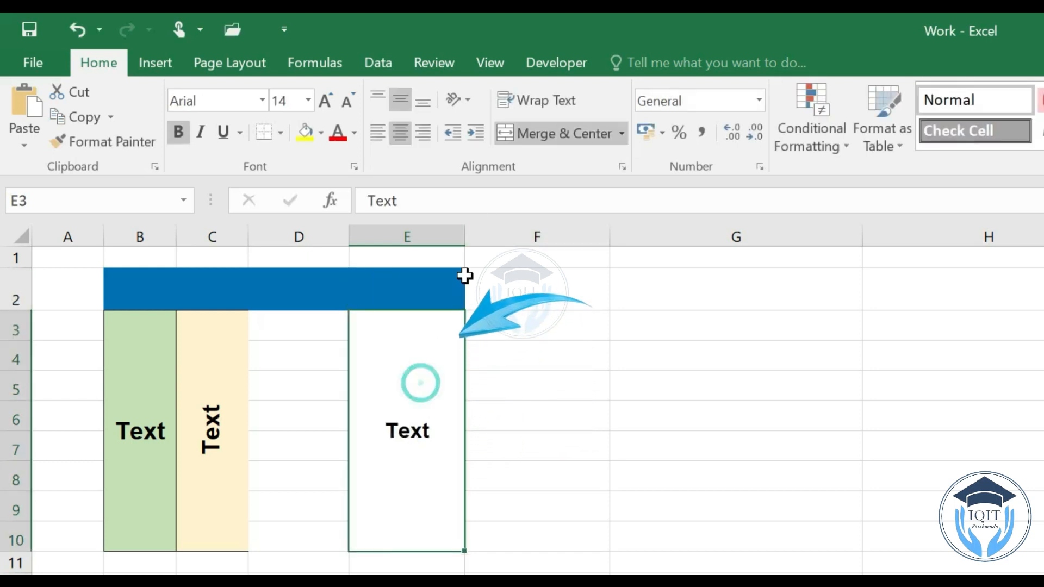
Step: Try the Vertical Text, Rotate Text Up, Rotate Text Down and Angle Counterclockwise orientations on the merged cell E3
left_click(468, 100)
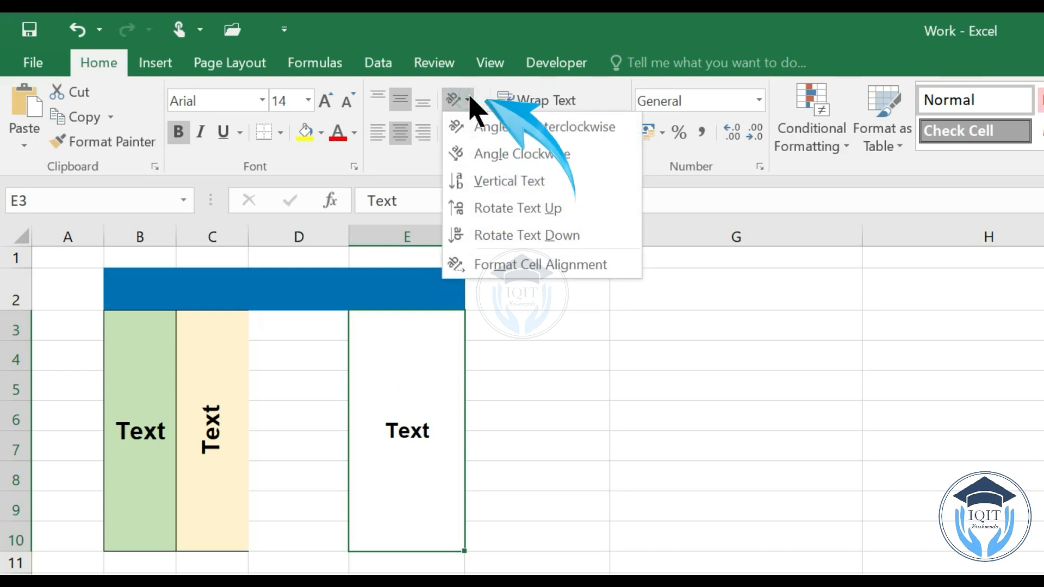
left_click(471, 182)
left_click(467, 100)
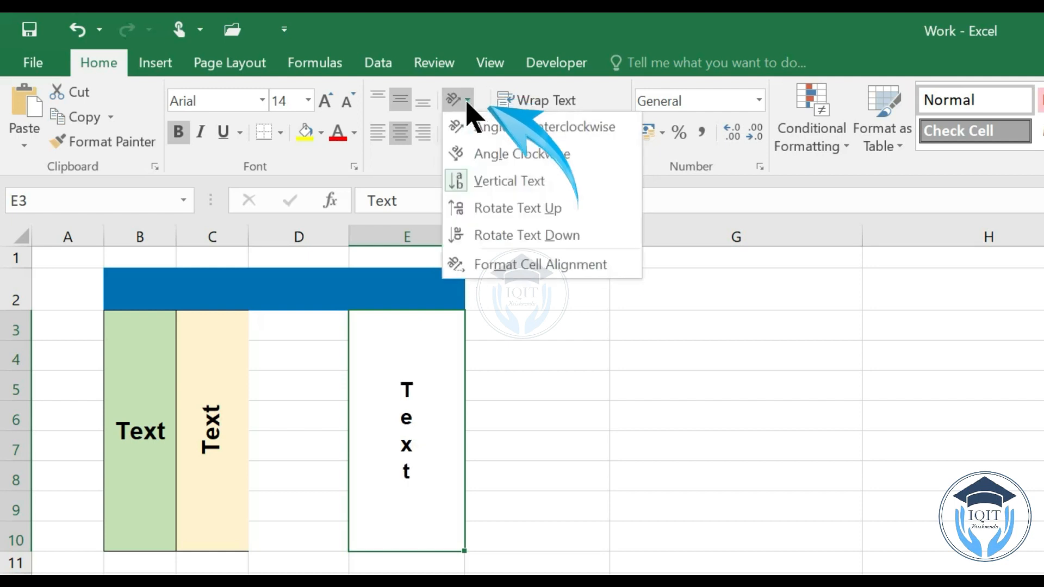
left_click(492, 211)
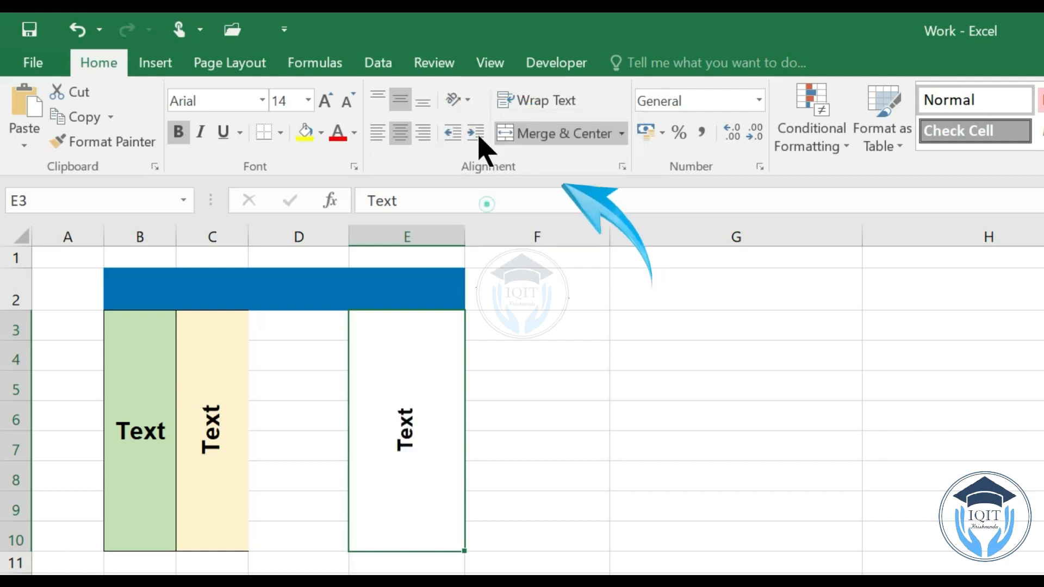
left_click(469, 98)
left_click(479, 237)
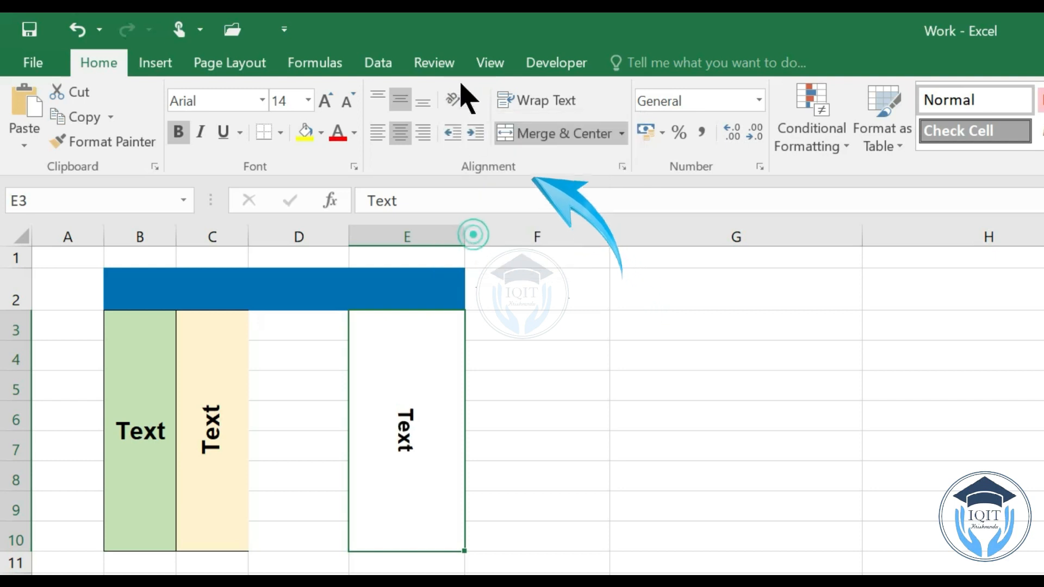
left_click(467, 100)
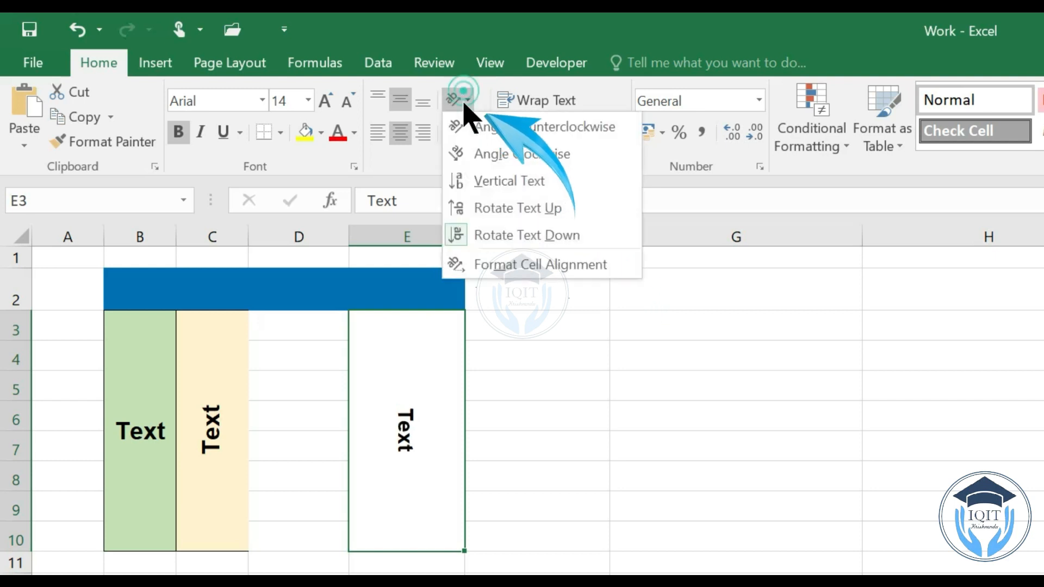
left_click(473, 134)
Step: Set the text orientation of merged cell E3 to Angle Clockwise
left_click(466, 101)
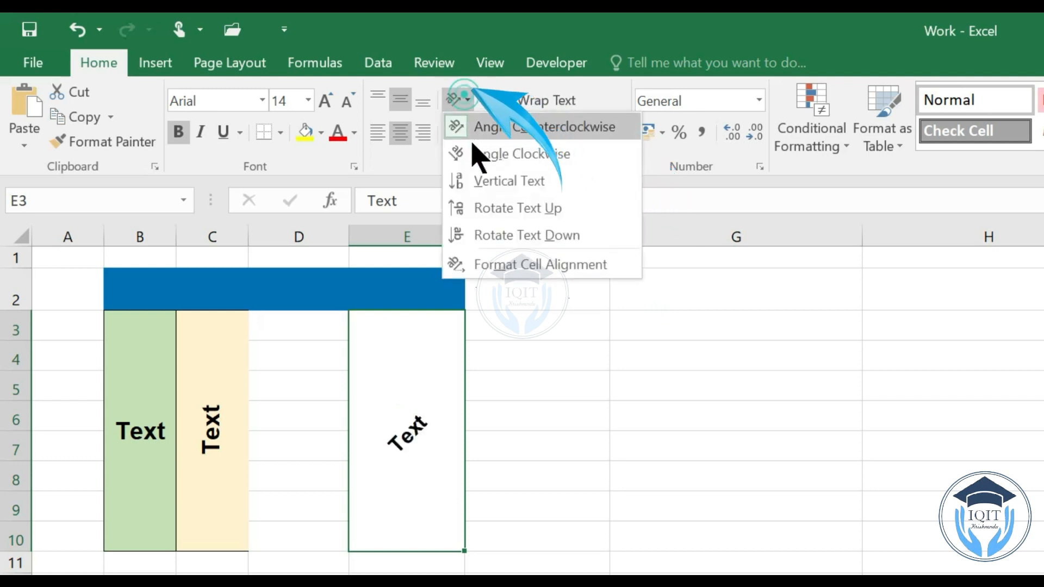
left_click(476, 162)
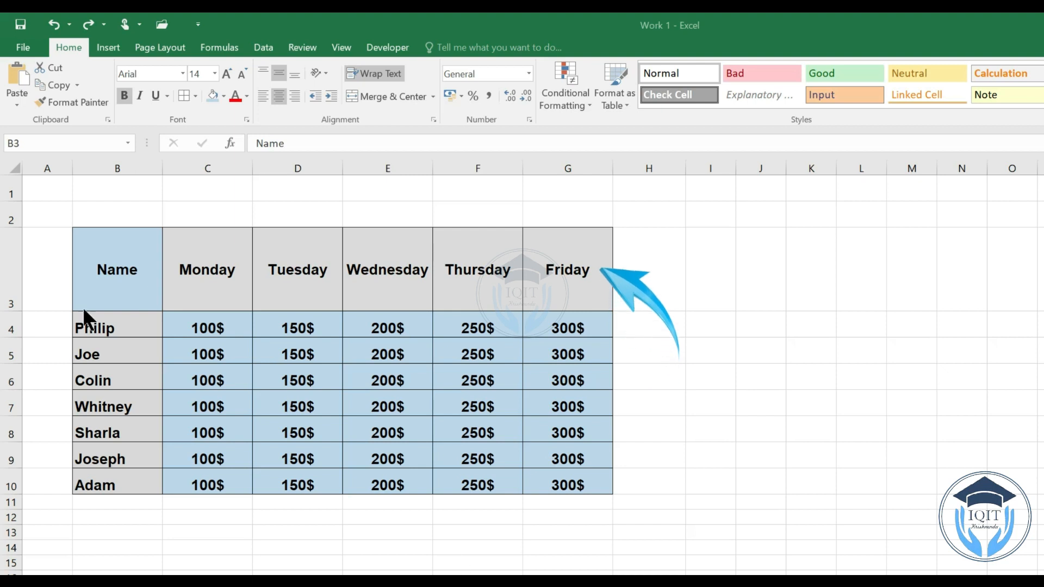
Step: Set the text orientation of the header cells B3:G3 to 45 degrees in the cell alignment format
double_click(128, 270)
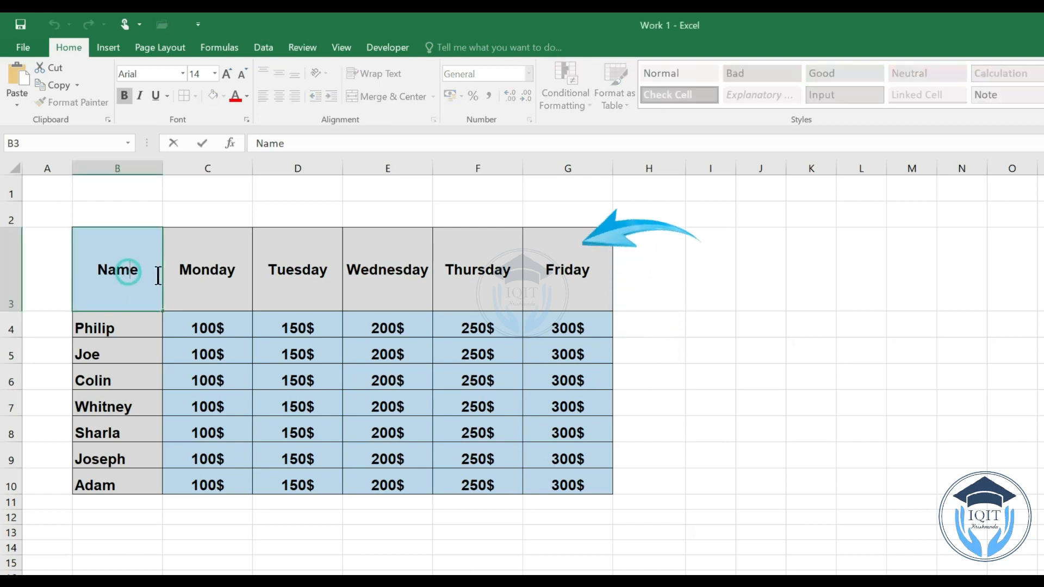
left_click(562, 266, "shift")
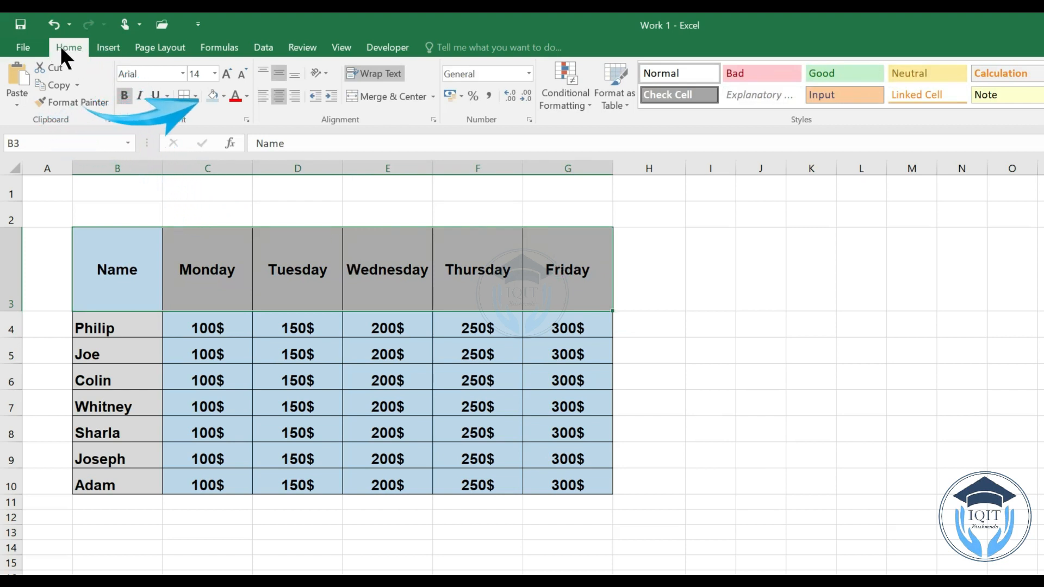
left_click(326, 73)
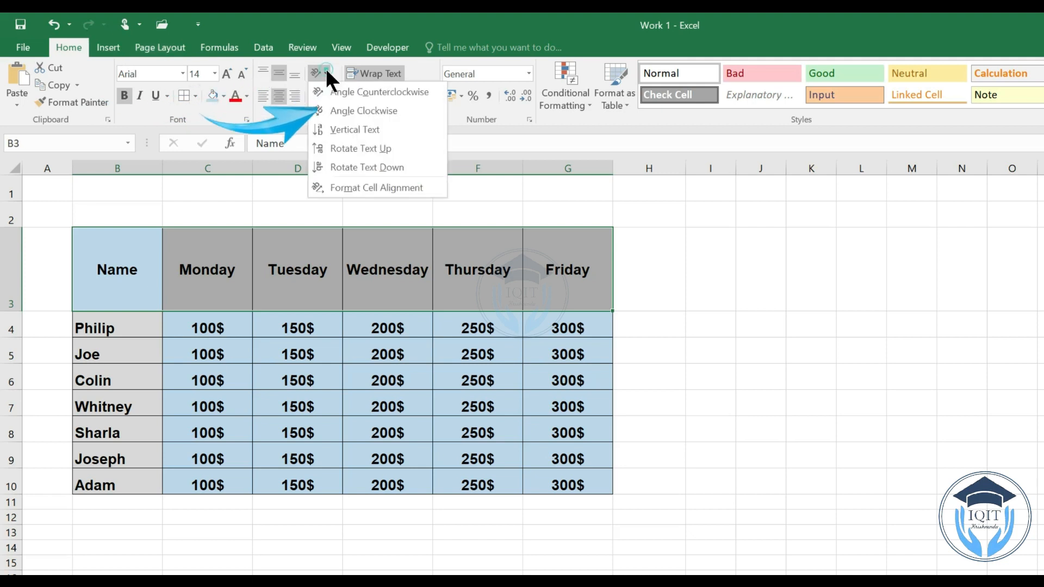
left_click(330, 183)
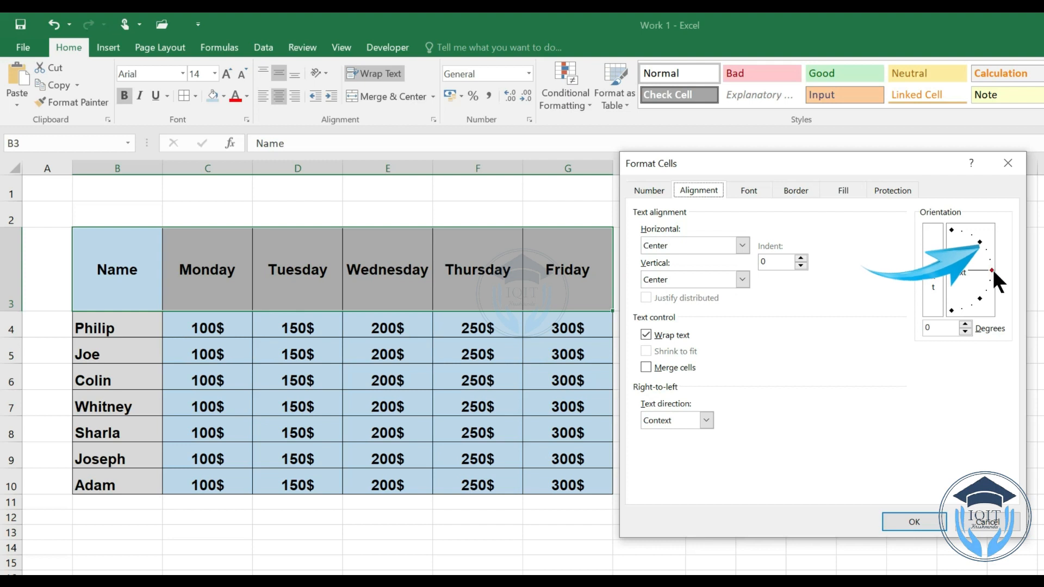
left_click(979, 240)
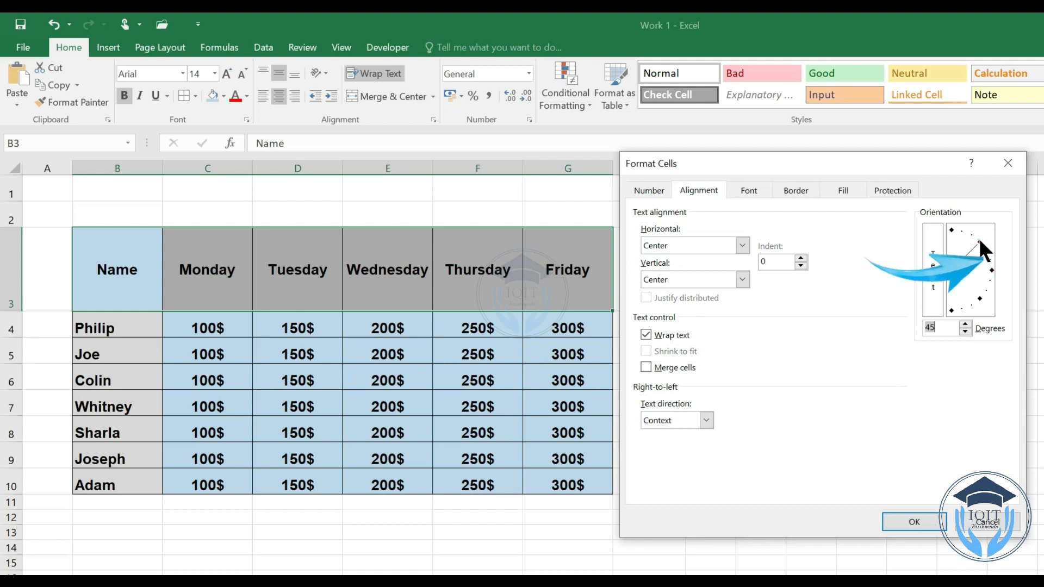
left_click(991, 269)
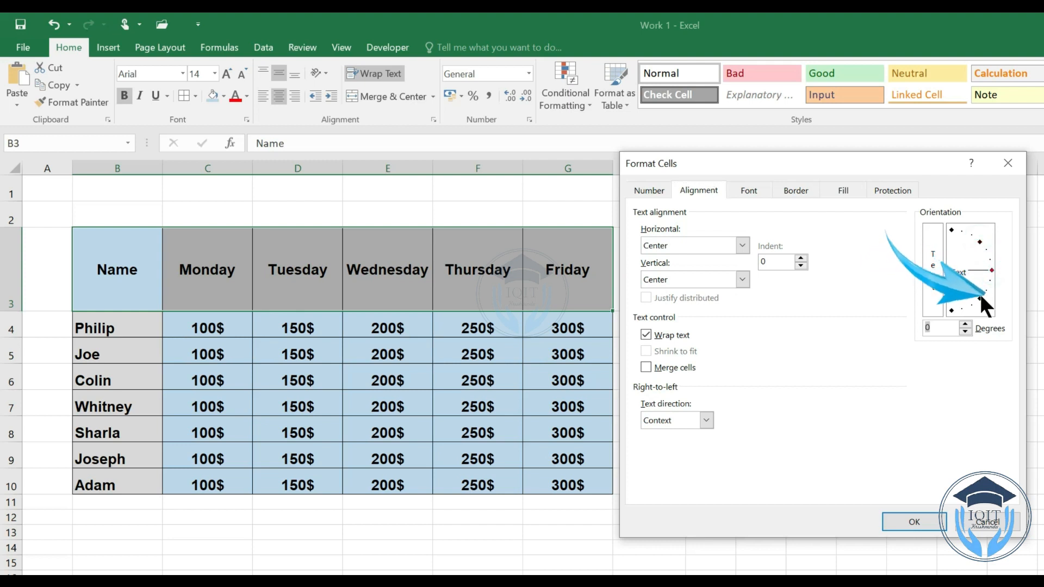
left_click(978, 295)
left_click_drag(978, 294, 988, 264)
left_click(980, 242)
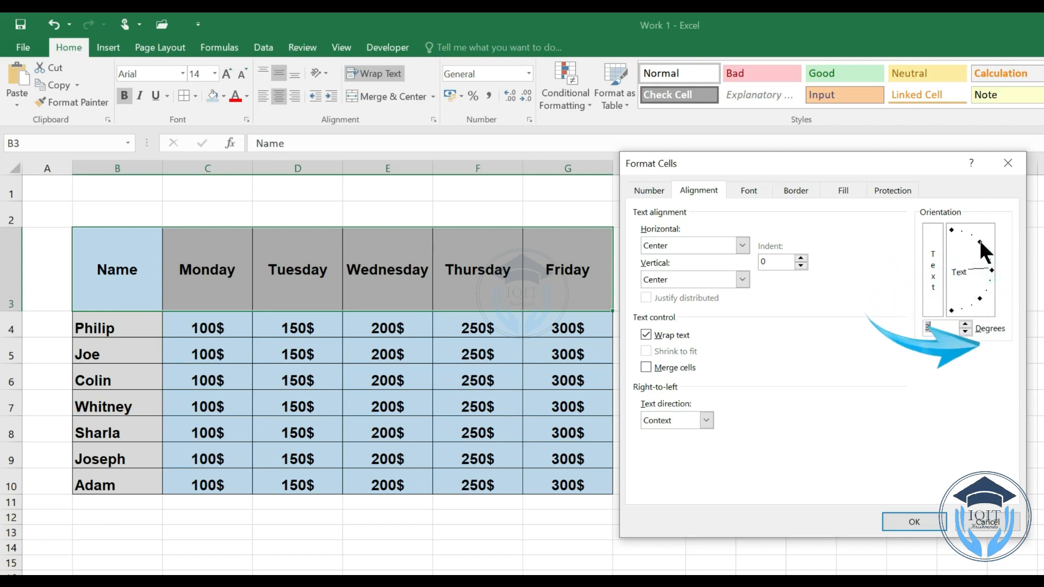
left_click(925, 523)
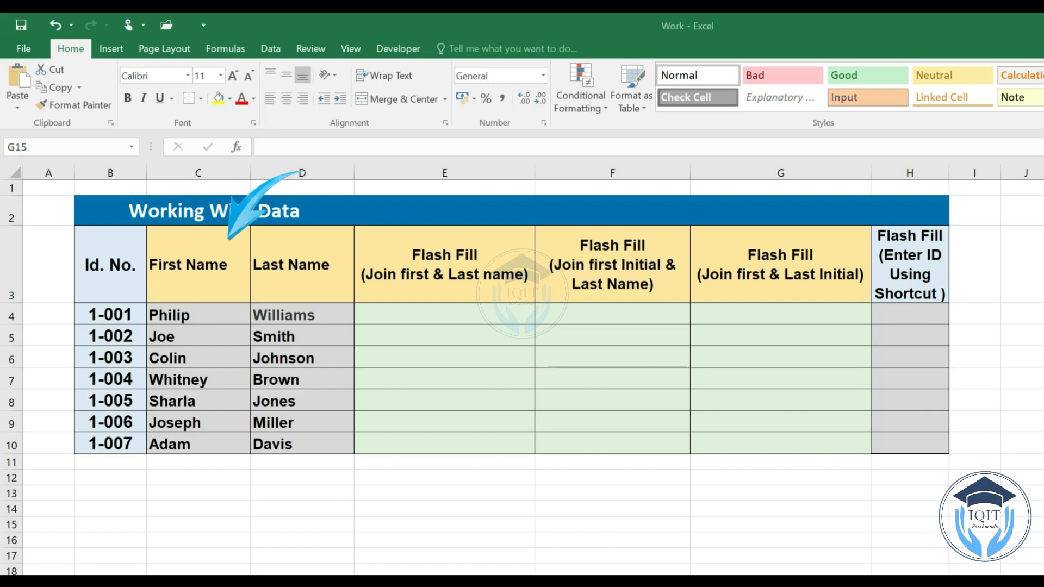
Step: Enter the first person's full name in E4, and fill the column down to E10 using the Flash Fill option
left_click(389, 312)
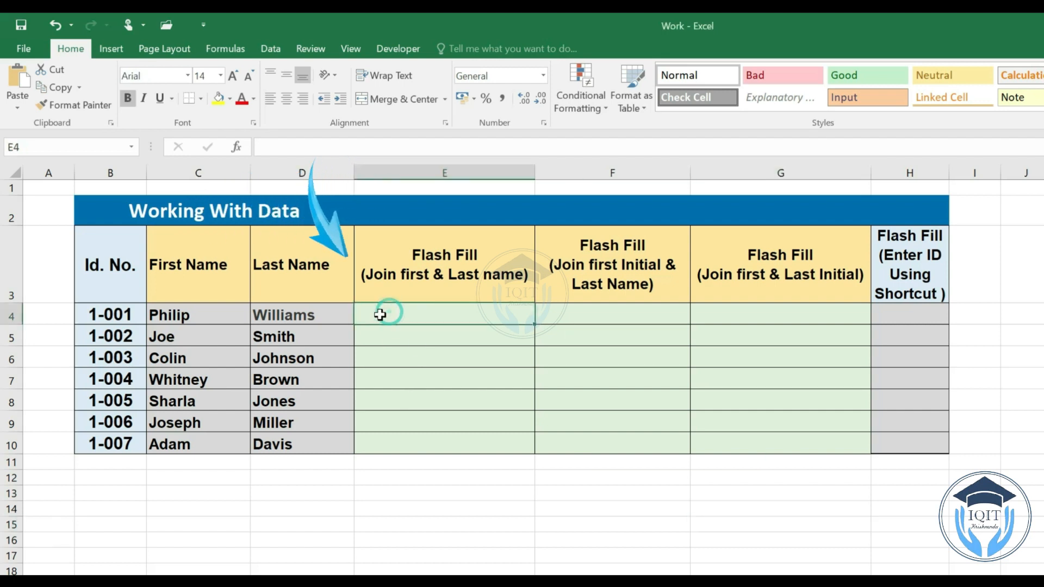
double_click(380, 314)
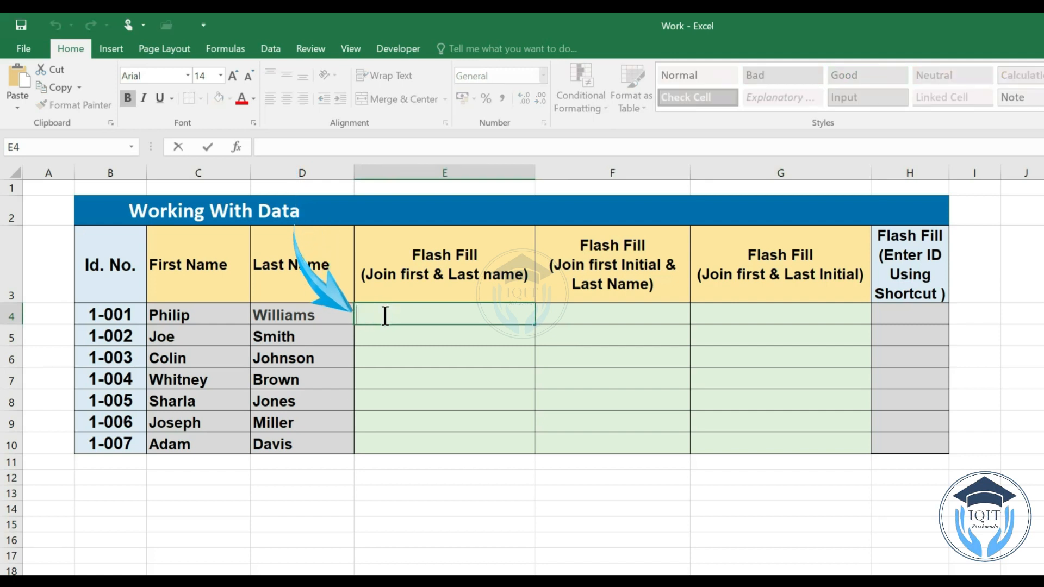
type("Philip Williams")
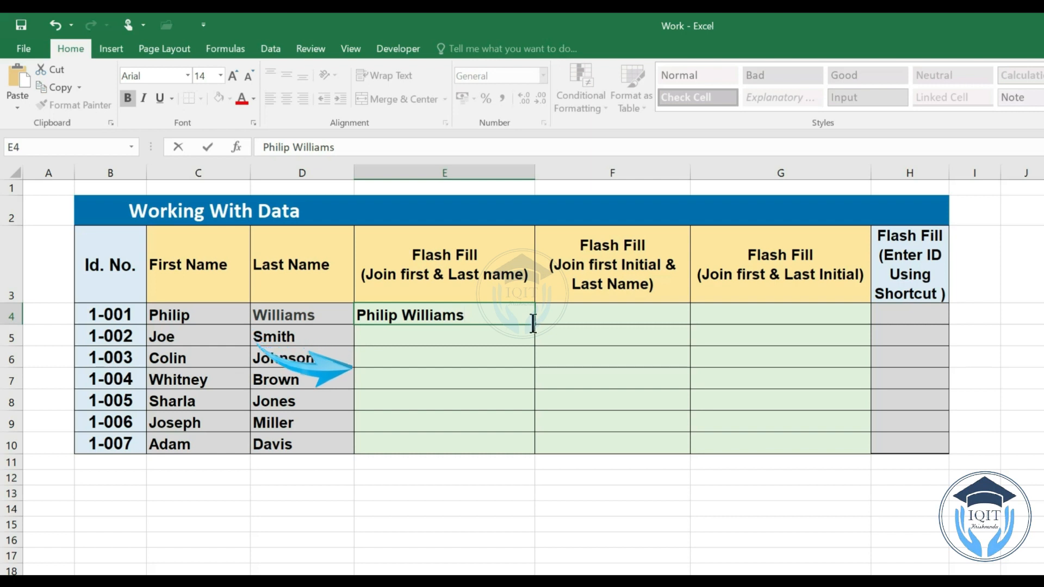
left_click_drag(537, 324, 531, 454)
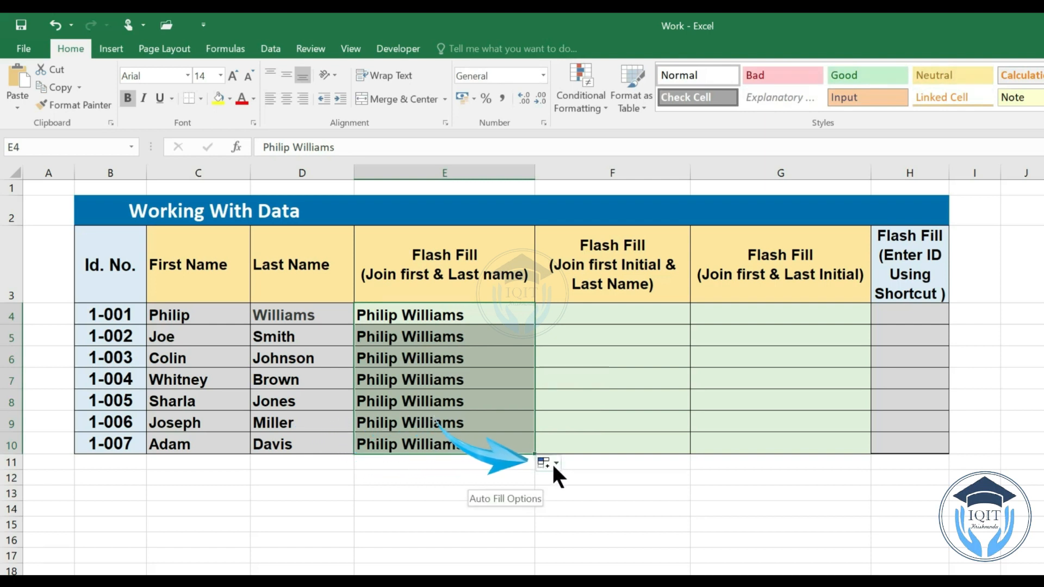
left_click(556, 460)
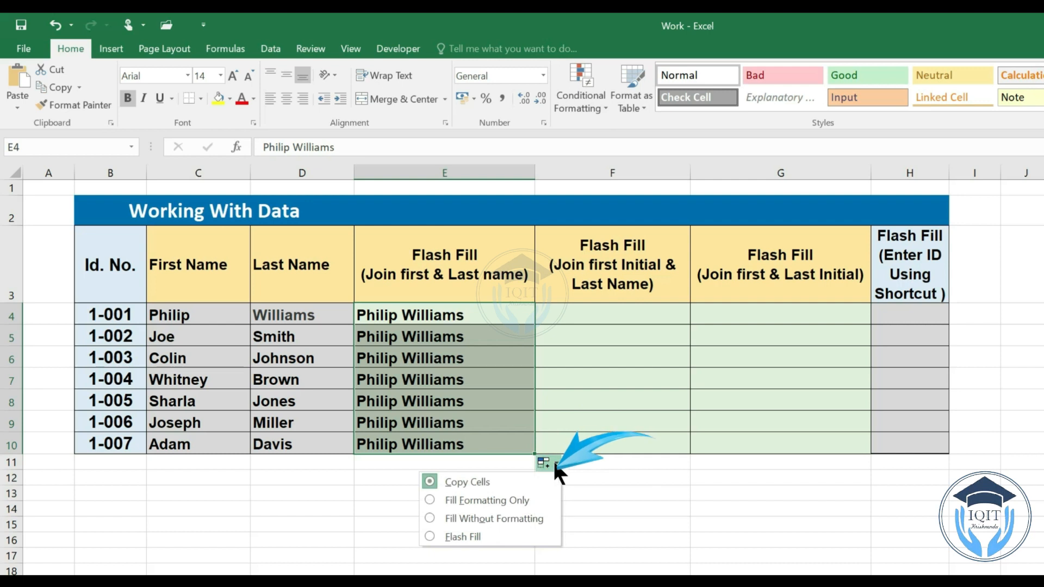
left_click(437, 537)
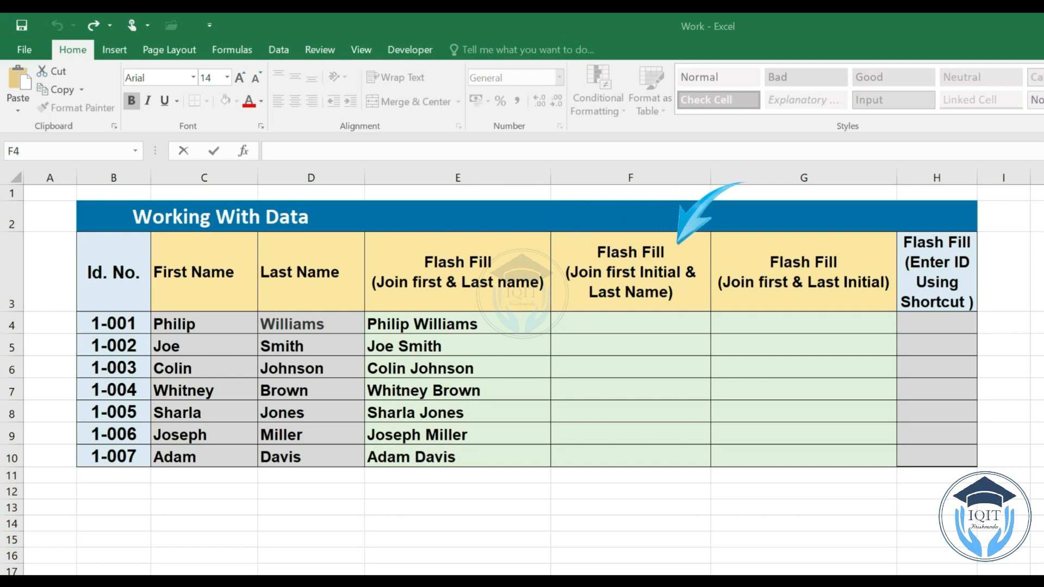
Step: Enter the first person's initial with a period and last name in F4, and Flash Fill the rest of the column from F5
left_click(599, 322)
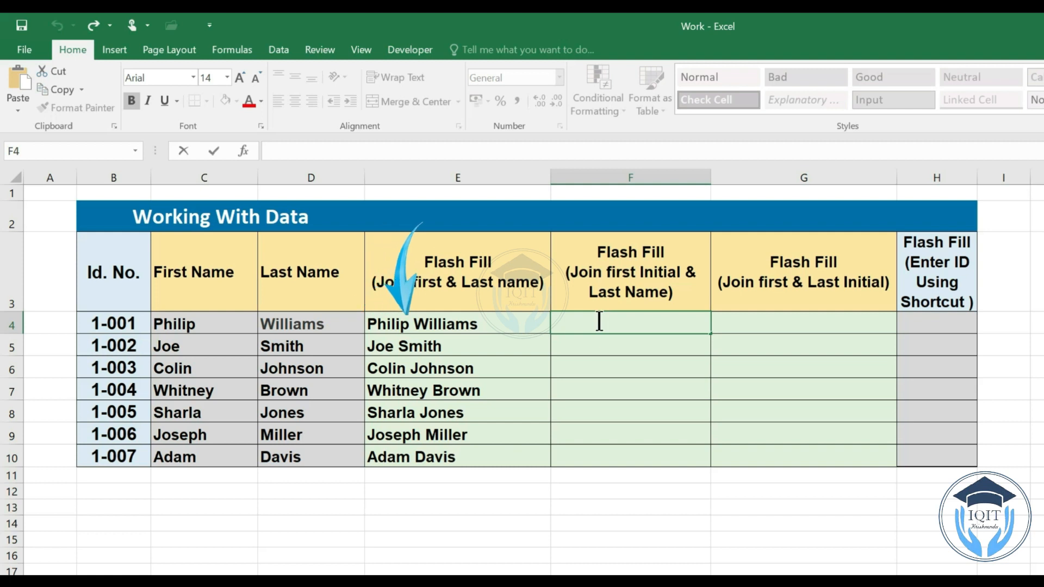
type("P. Williams")
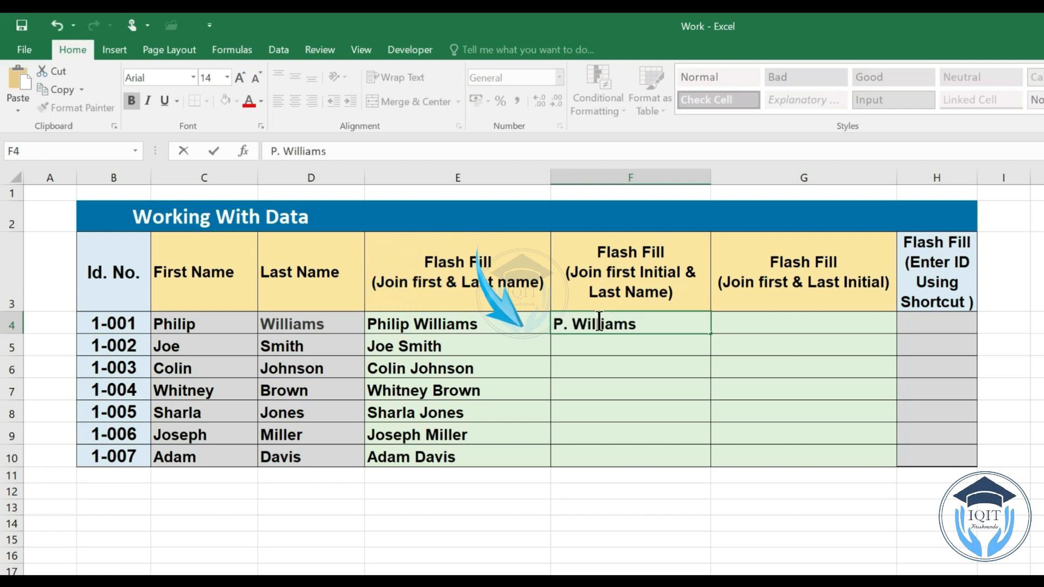
left_click(601, 345)
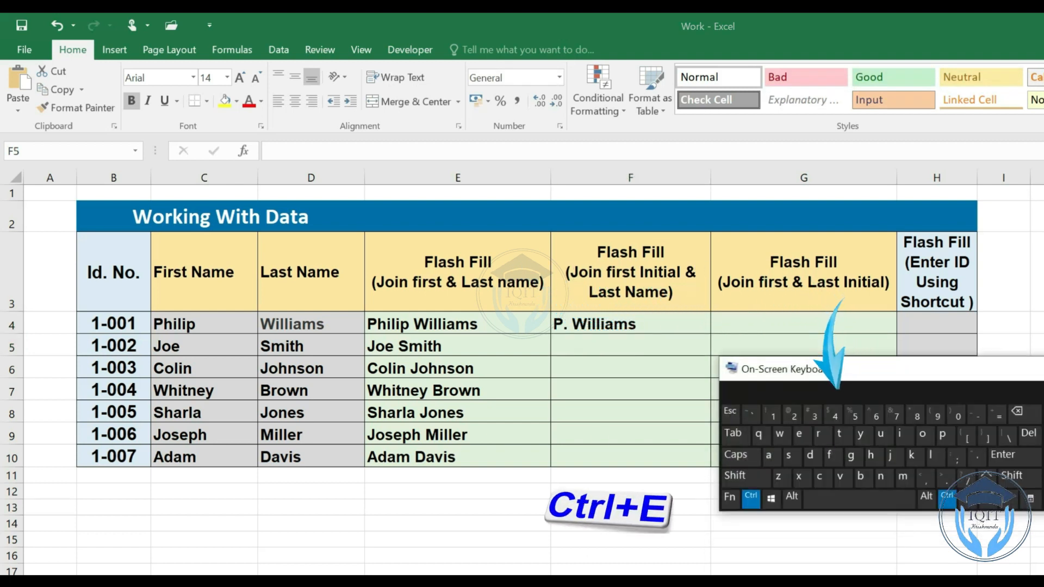
left_click(751, 496)
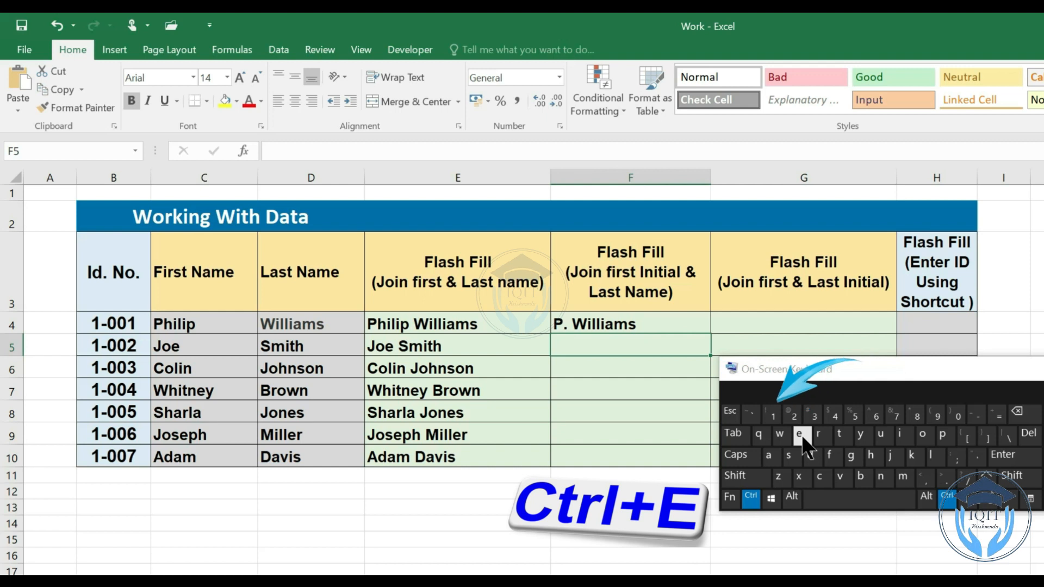
left_click(800, 435)
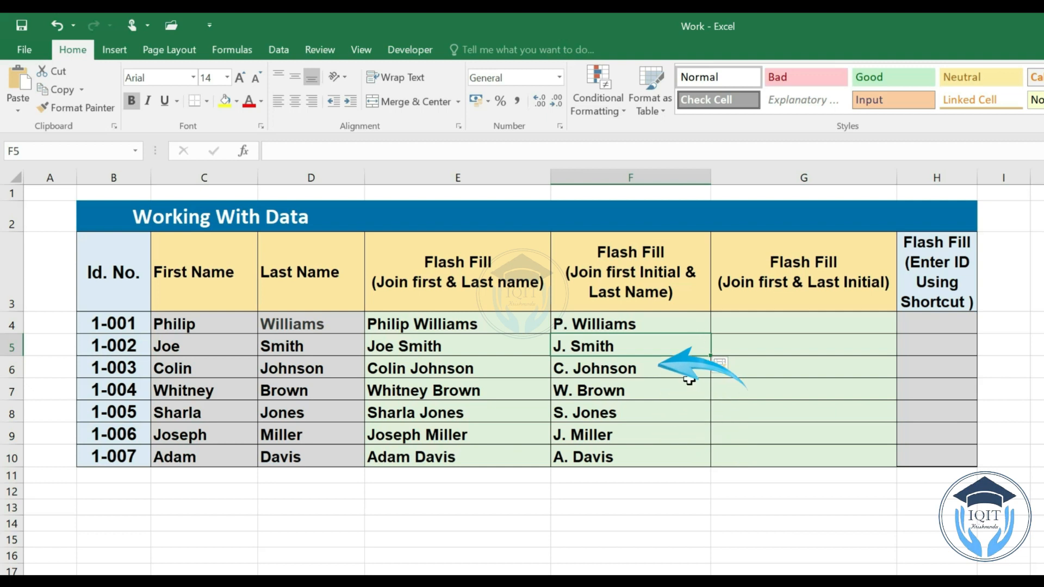
Step: Enter the joined initials PW in G4, and Flash Fill the rest of the column from G5
left_click(814, 321)
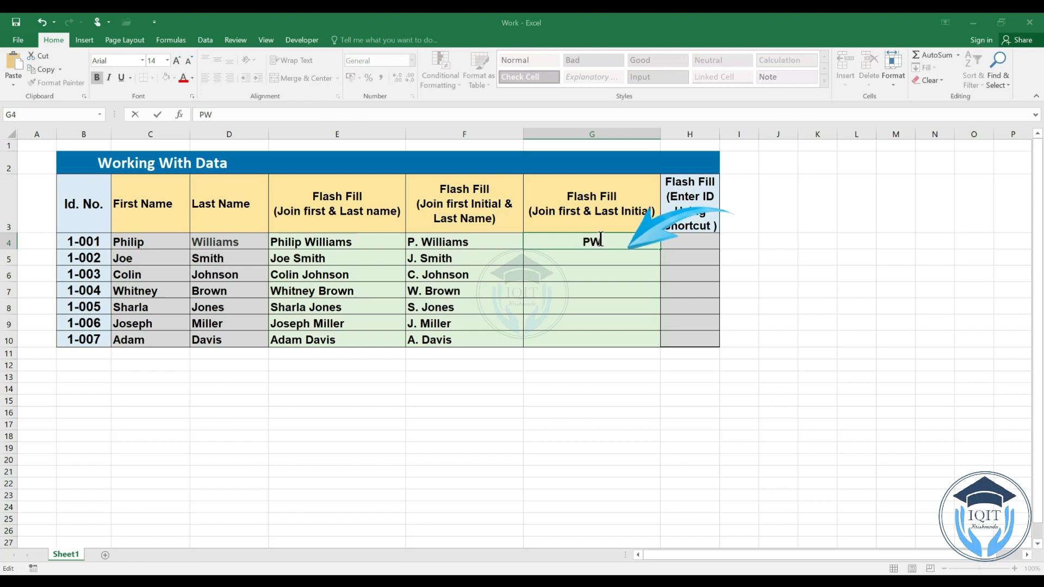
key("Return")
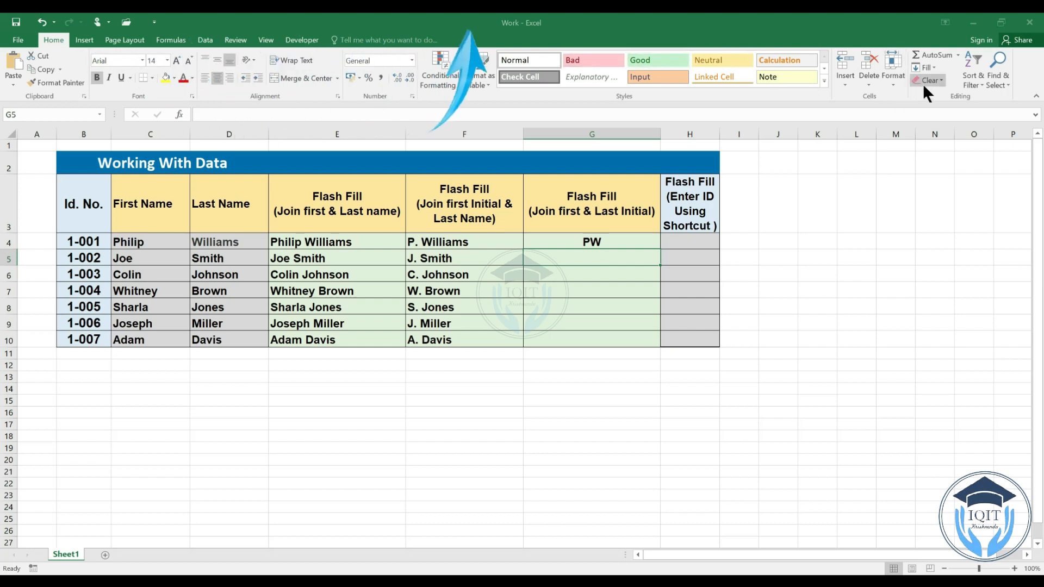
left_click(931, 68)
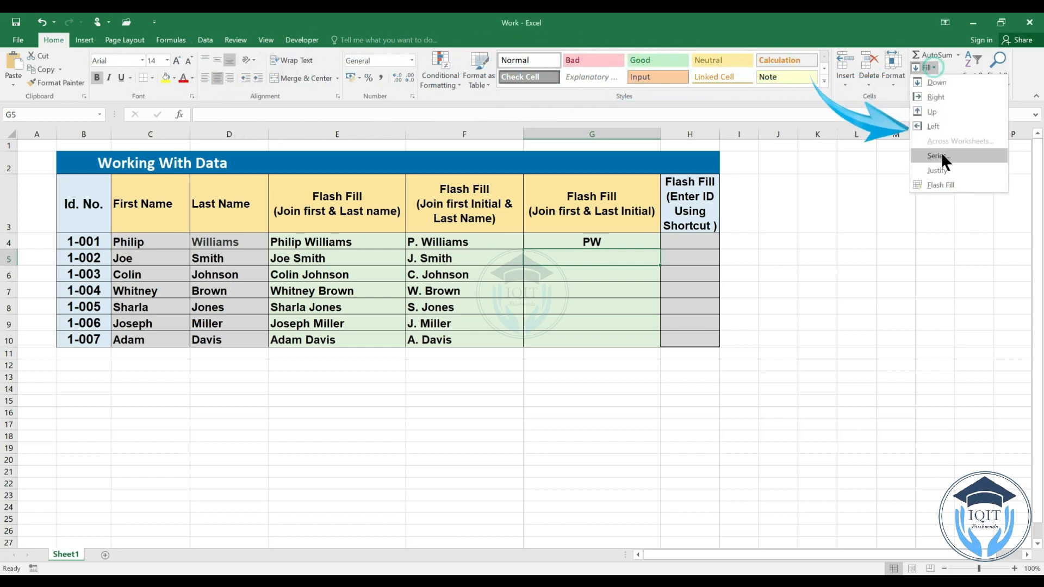
left_click(943, 182)
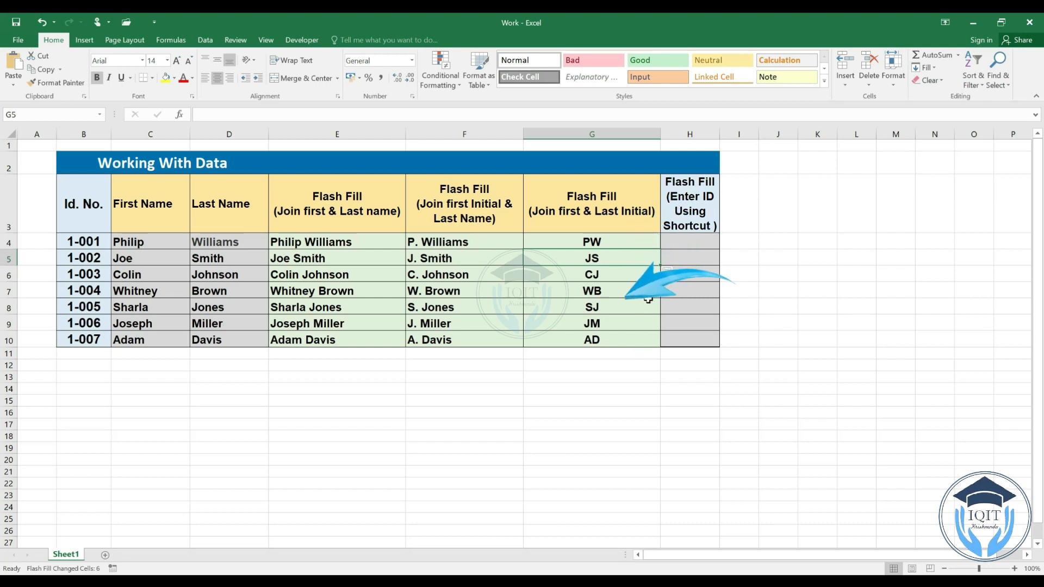
Step: Enter 1 in H4 and try to Flash Fill the rest of the ID column from H5
double_click(690, 242)
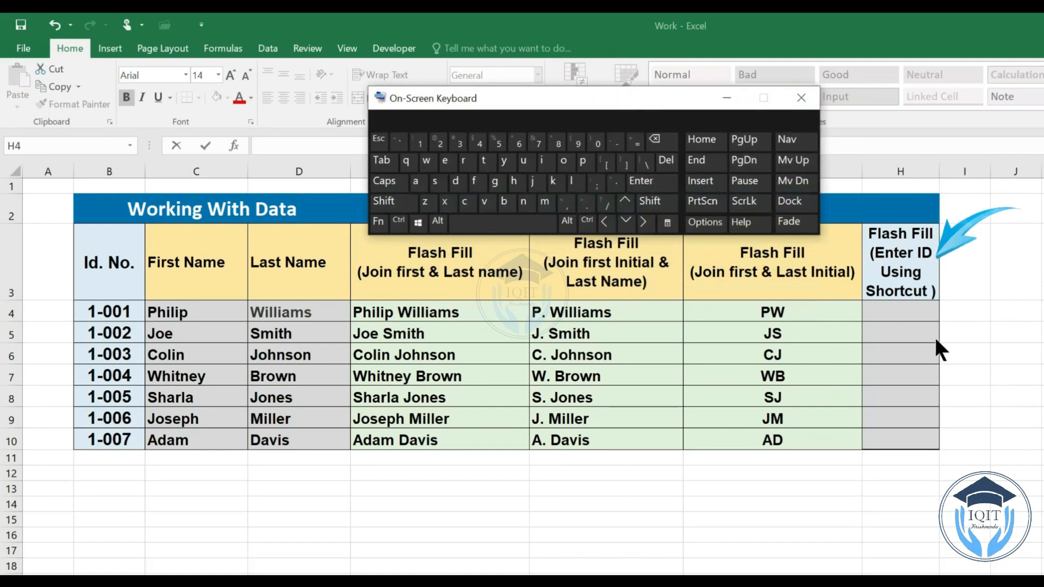
left_click(906, 311)
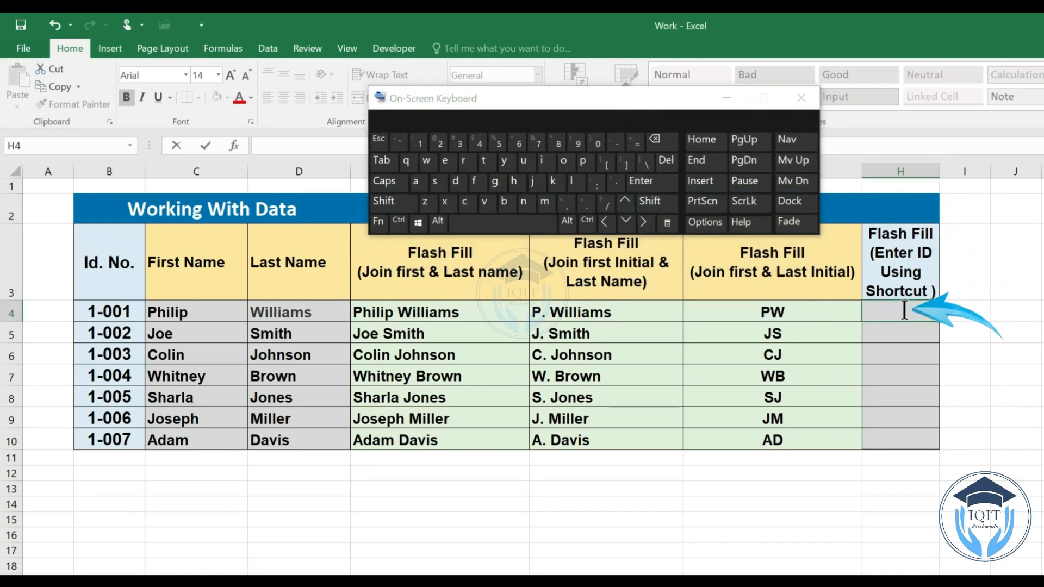
left_click(900, 335)
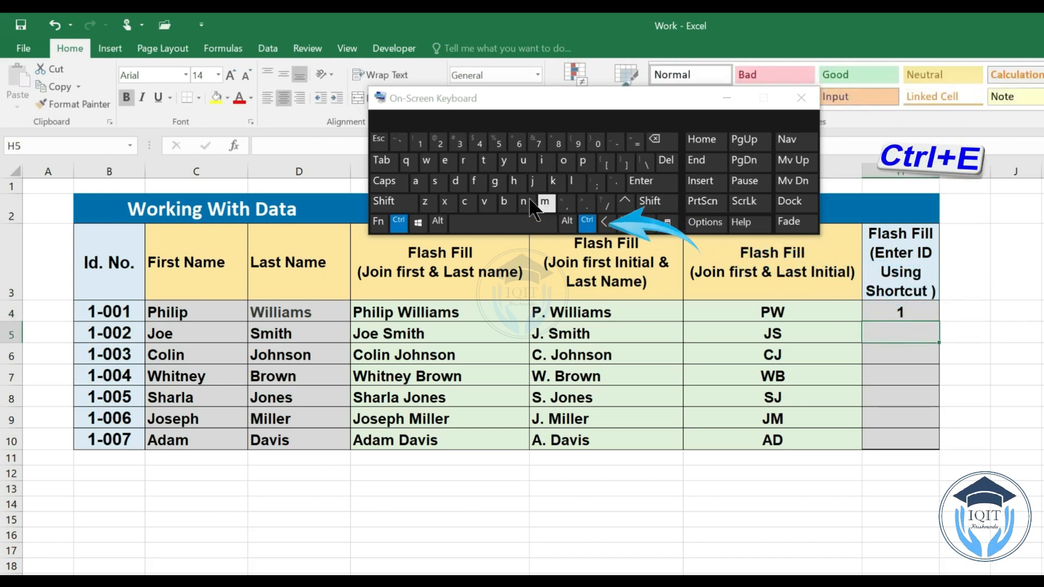
left_click(447, 162)
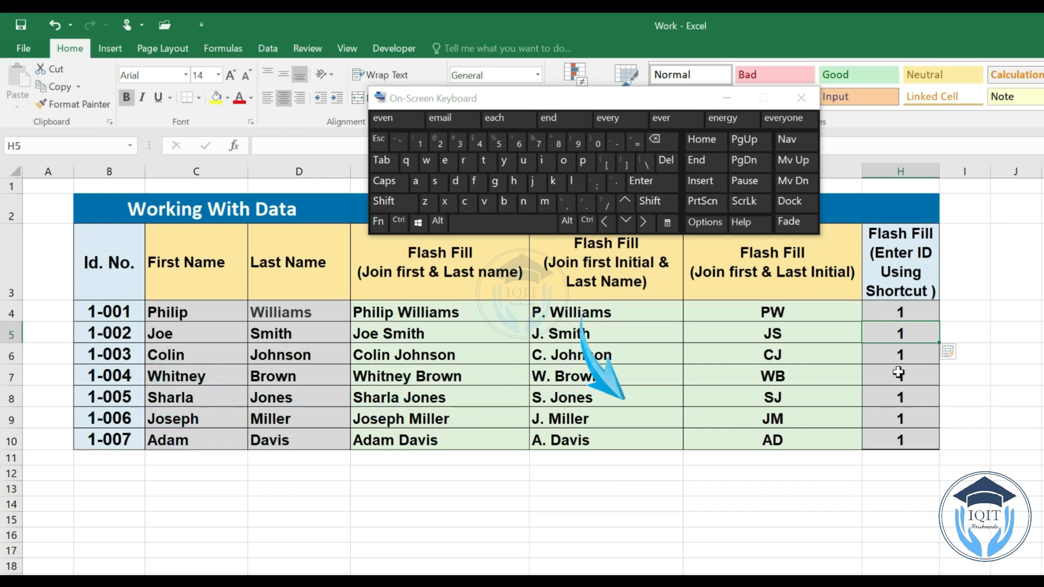
Step: Clear the ID values from cells H4 to H10
left_click(918, 309)
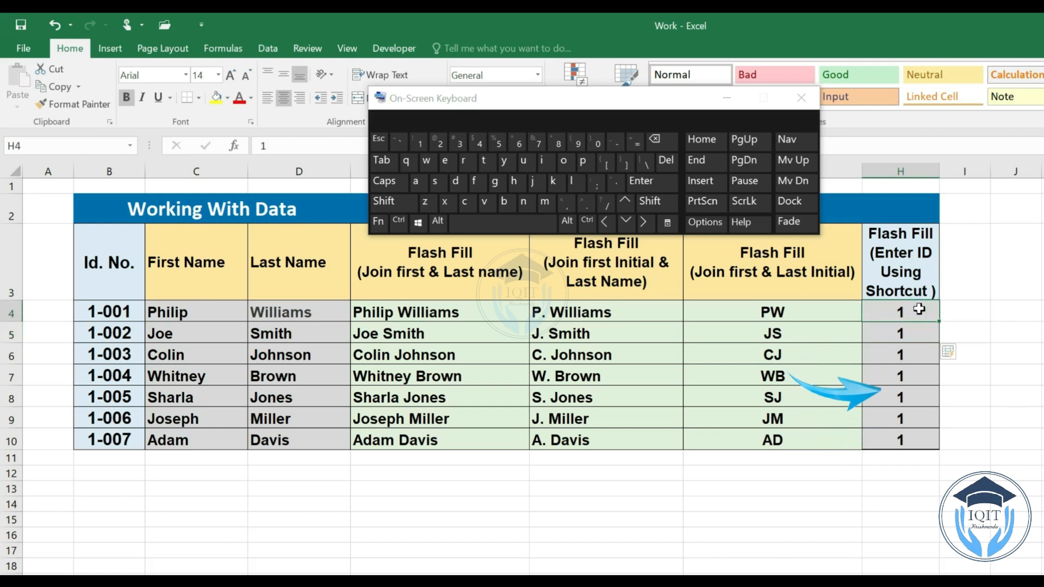
key("shift")
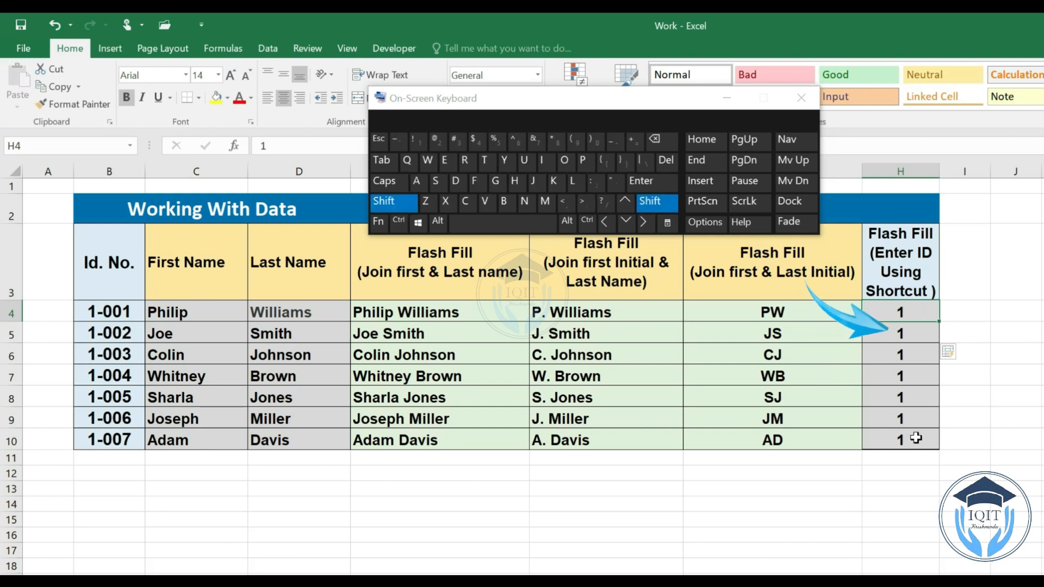
left_click(916, 438, "shift")
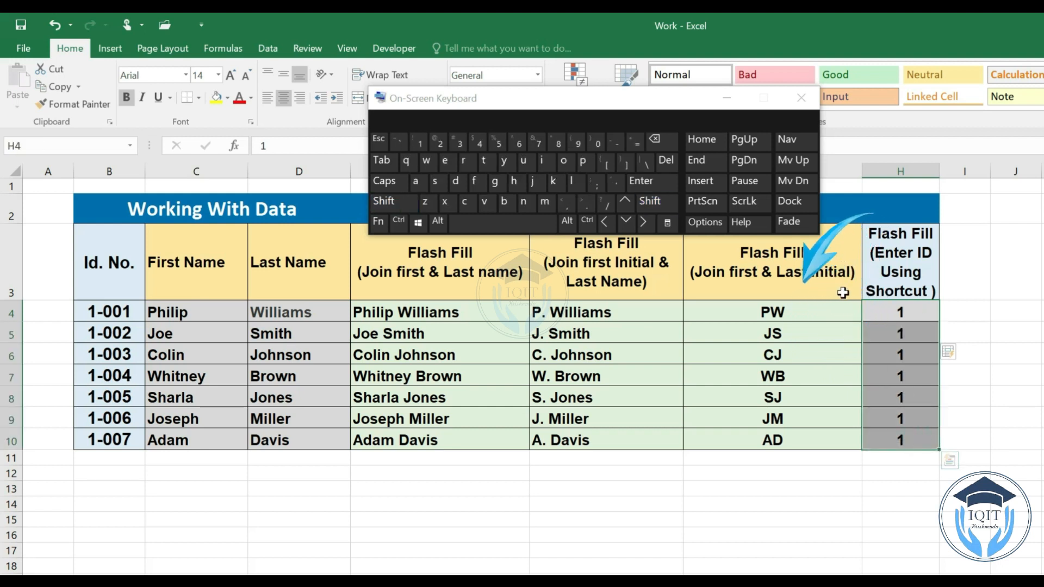
left_click(669, 163)
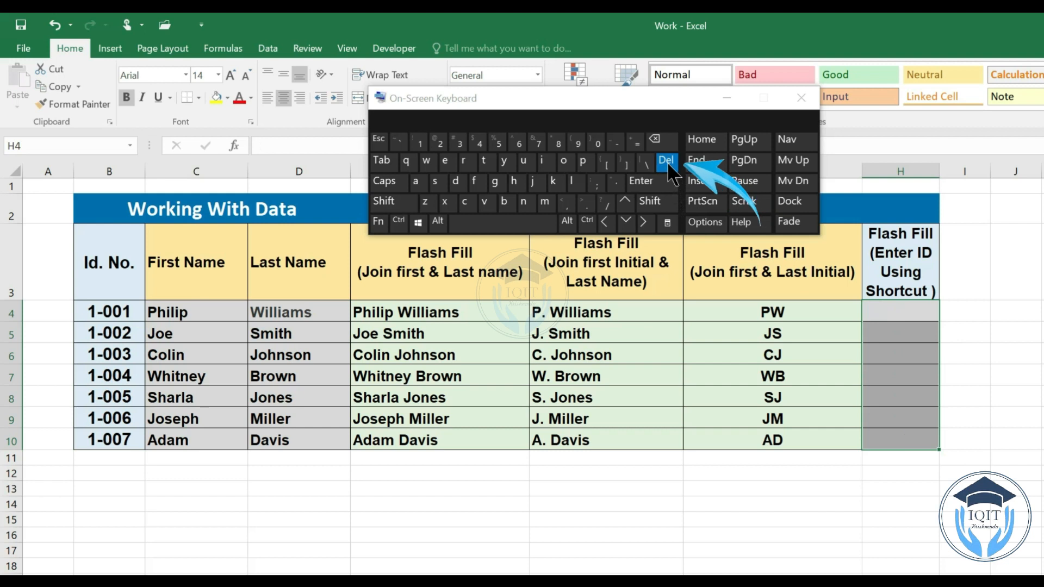
Step: Enter 1 in H4 and 2 in H5, Flash Fill the rest of the column from H6, and close the on-screen keyboard
left_click(912, 314)
type("1")
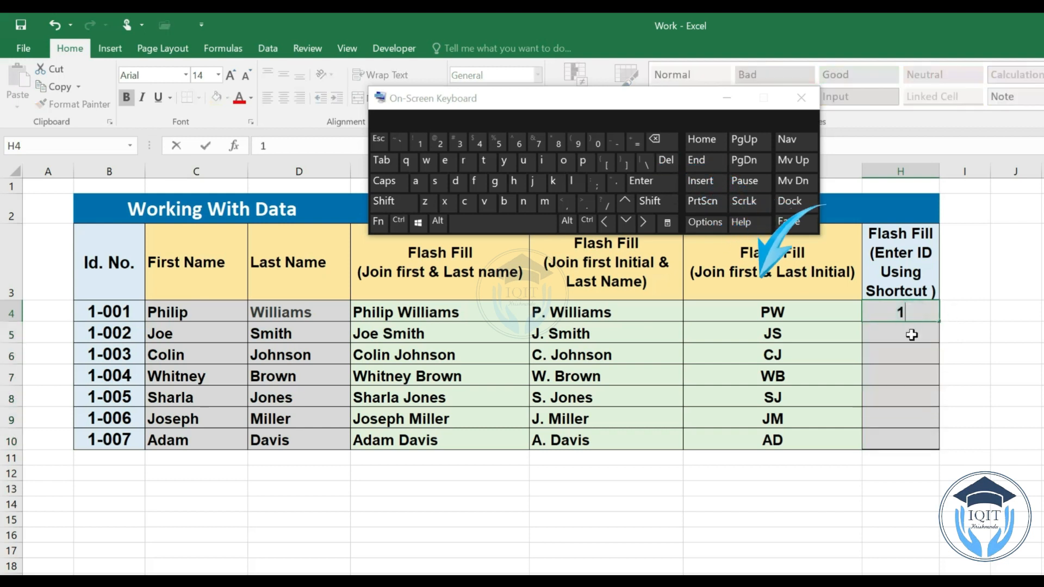
left_click(905, 332)
type("2")
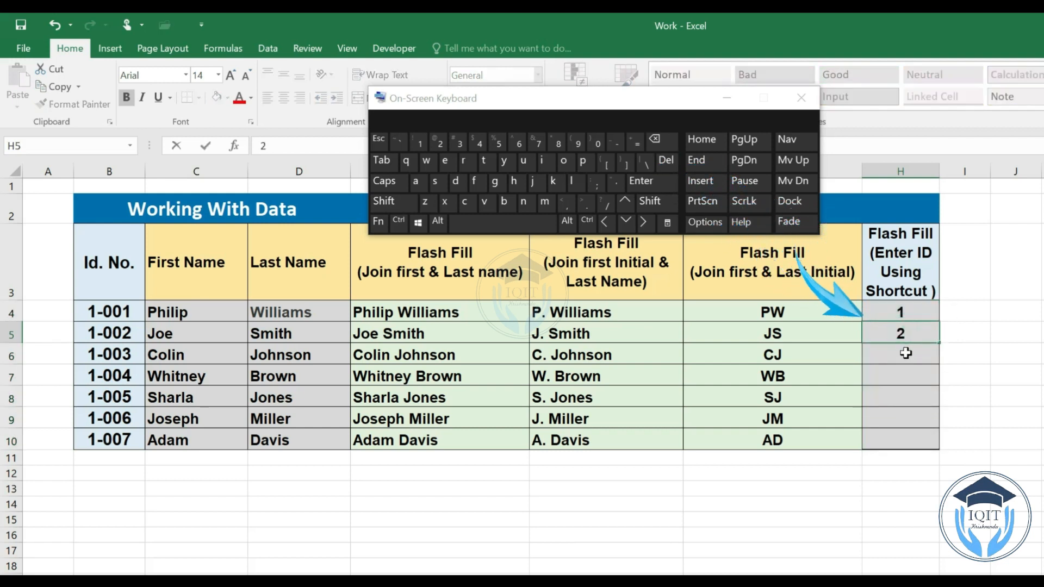
left_click(904, 354)
left_click(398, 222)
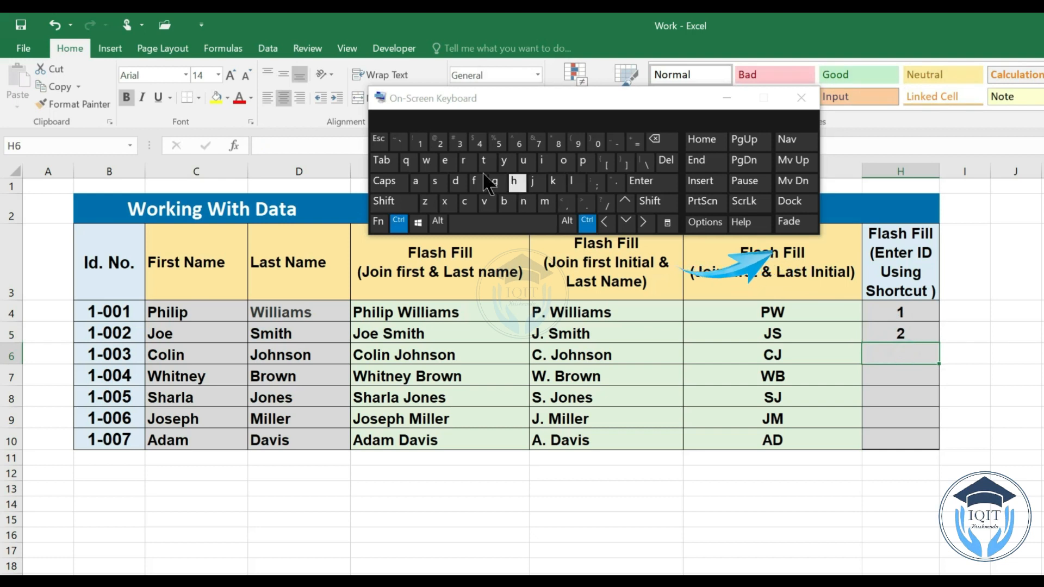
left_click(446, 161)
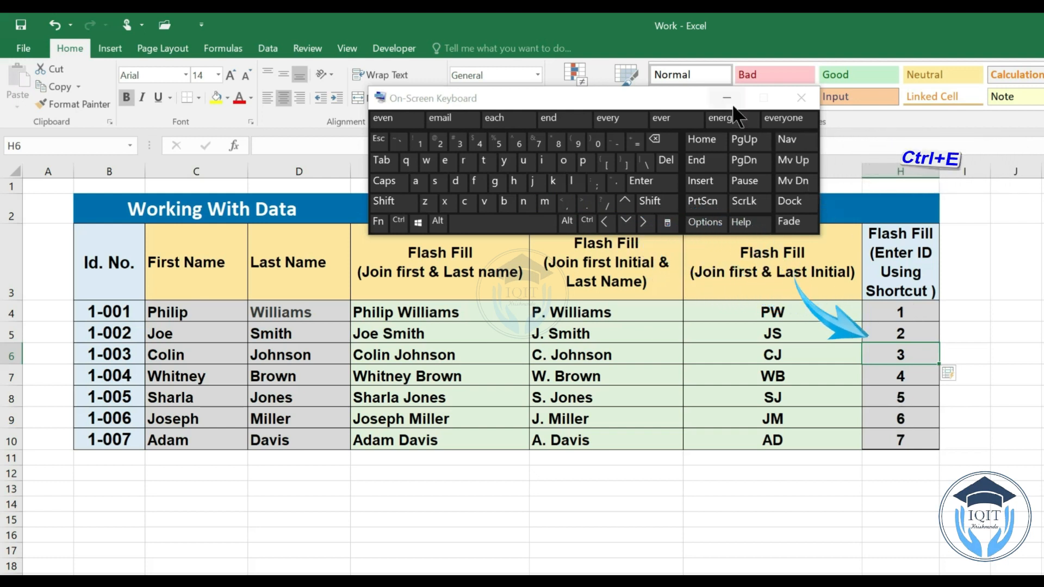
left_click(800, 98)
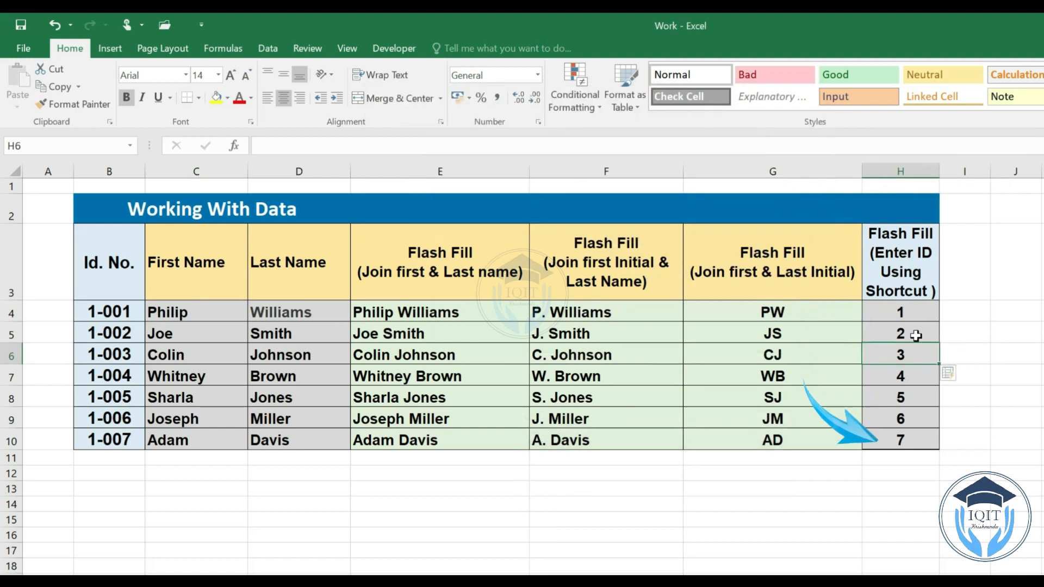